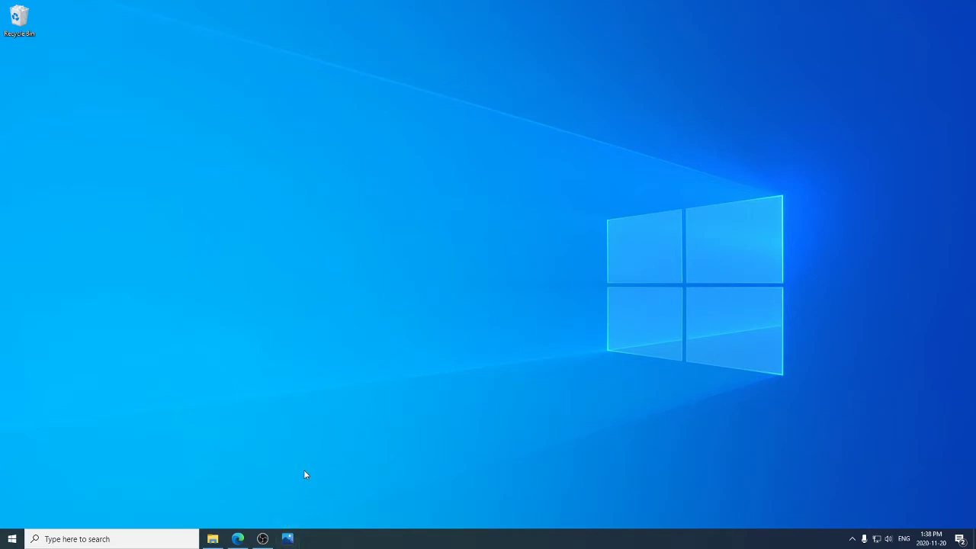
Open the Start menu and scroll the app list down to the P section showing Photos.
left_click(16, 537)
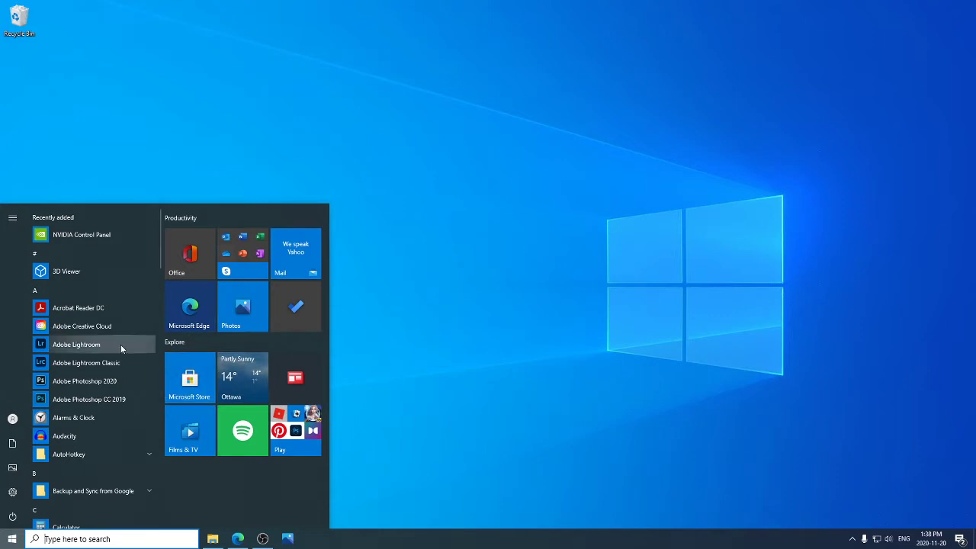
scroll(94, 333, "down", 15)
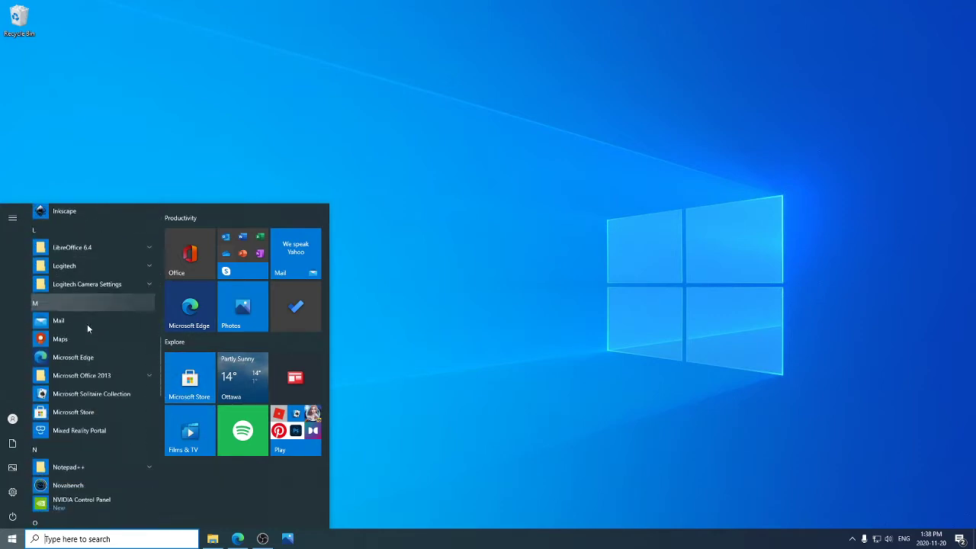
scroll(87, 324, "down", 6)
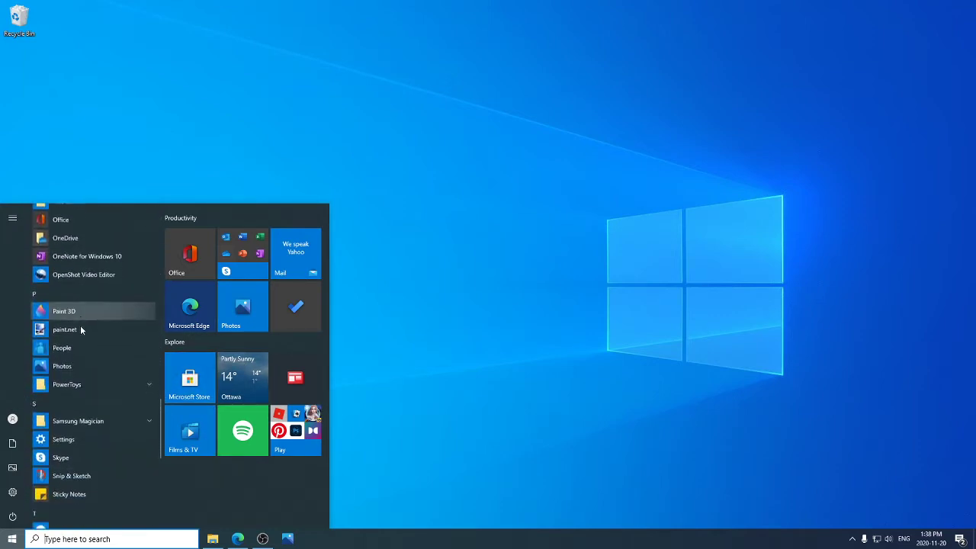
scroll(82, 330, "down", 1)
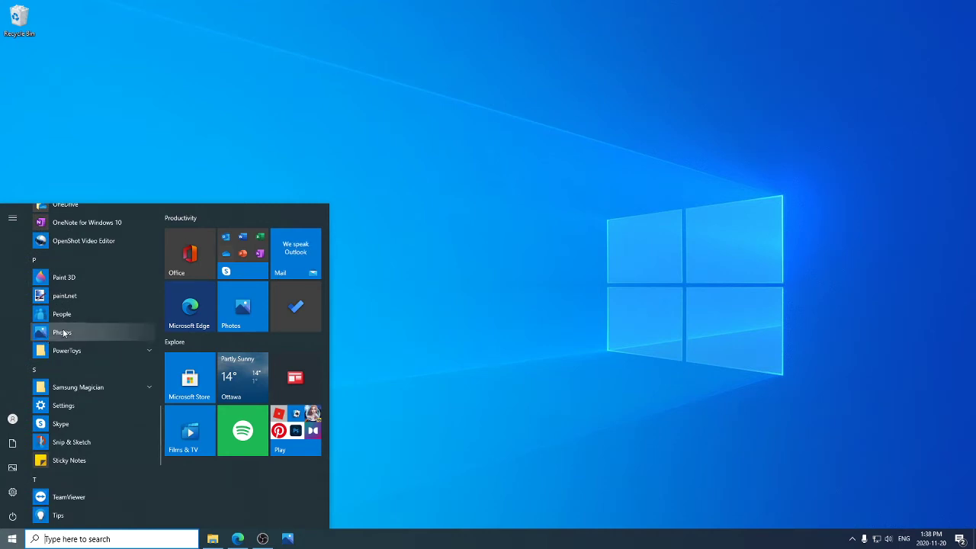
Launch Photos and switch to its Video Editor projects view.
left_click(63, 333)
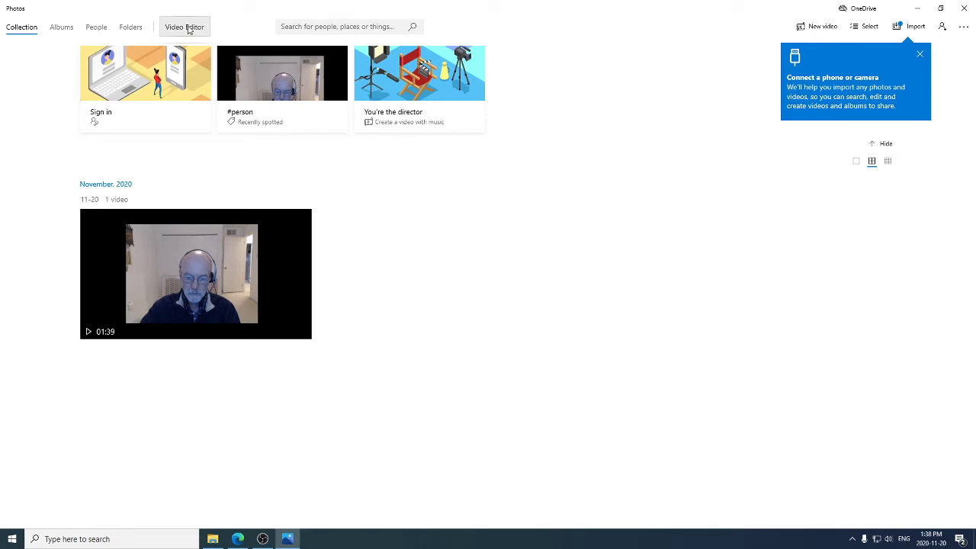
left_click(189, 29)
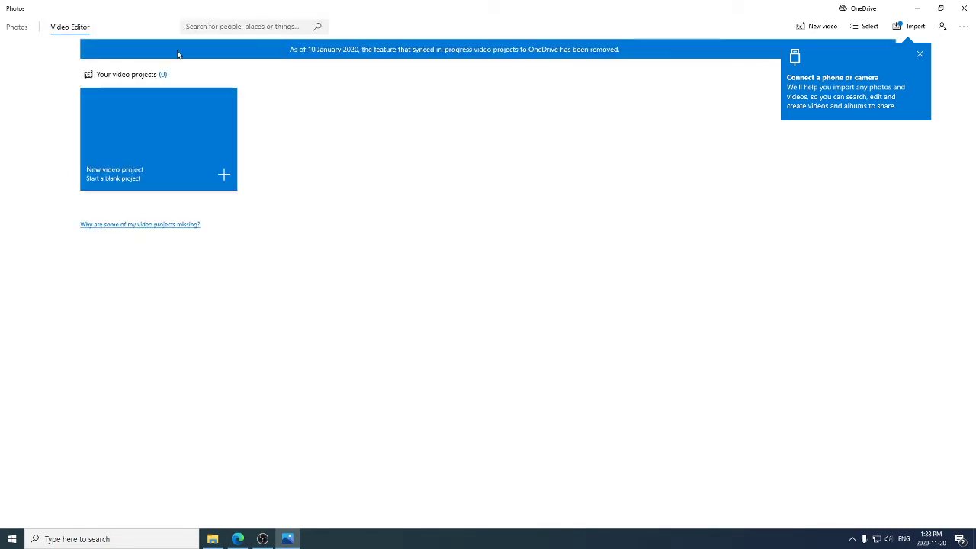
Start a new blank video project and name it 'demo'.
left_click(180, 156)
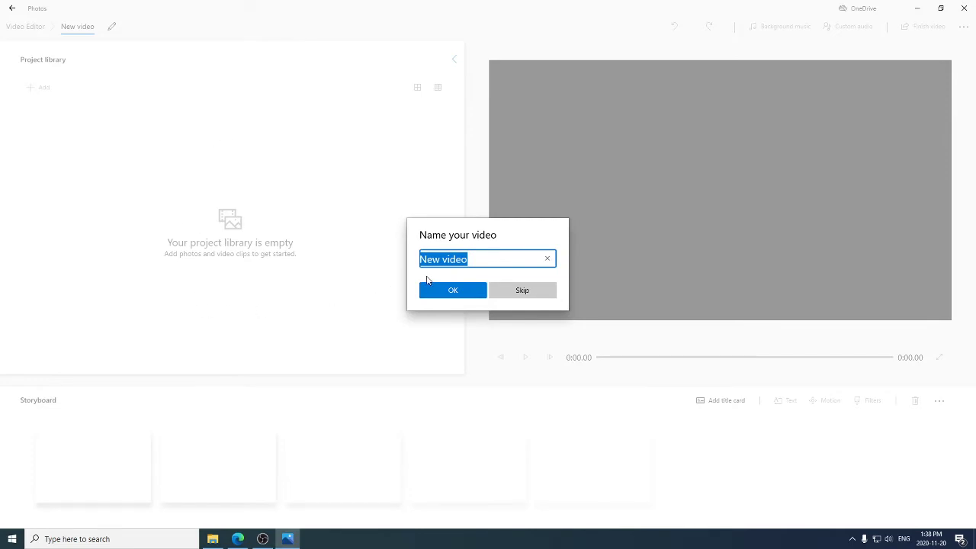
type("e")
key("BackSpace")
key("BackSpace")
key("BackSpace")
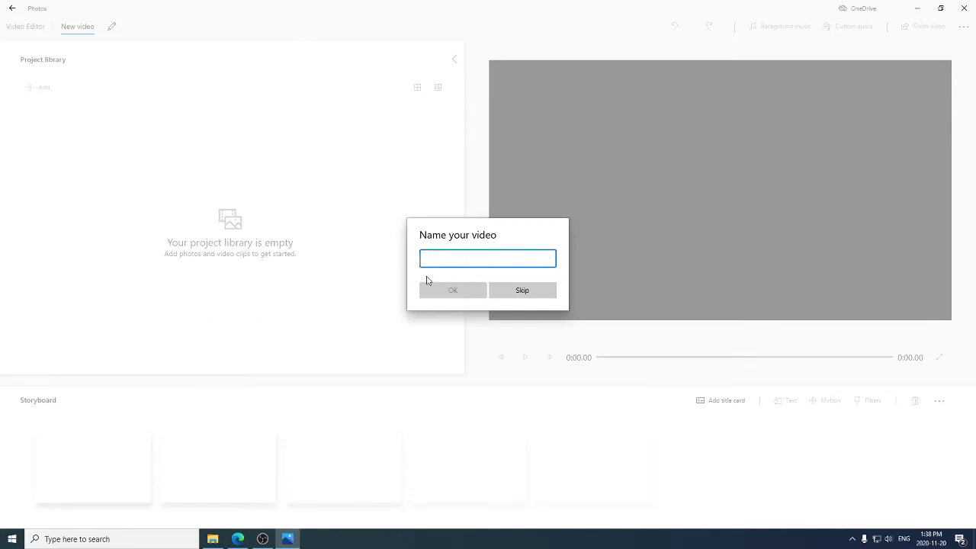
type("demo")
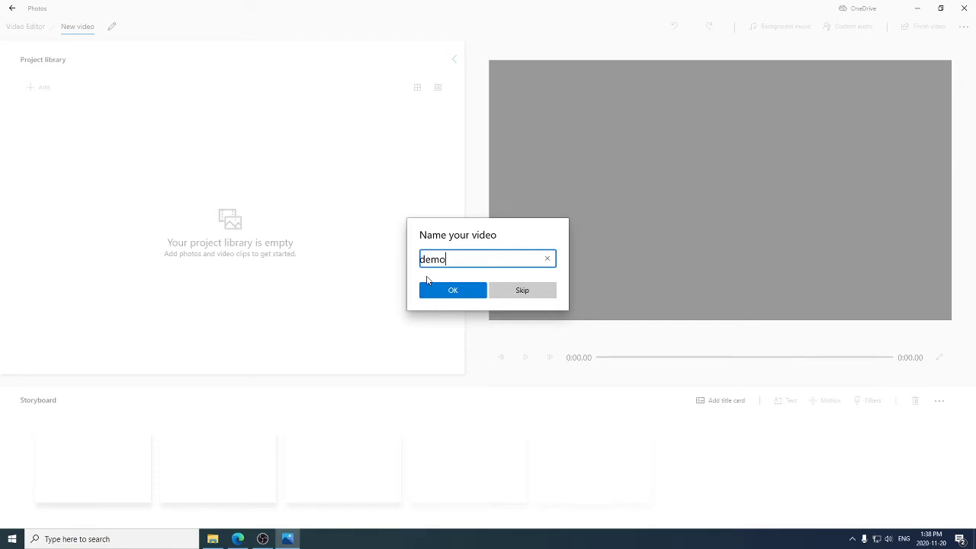
left_click(466, 294)
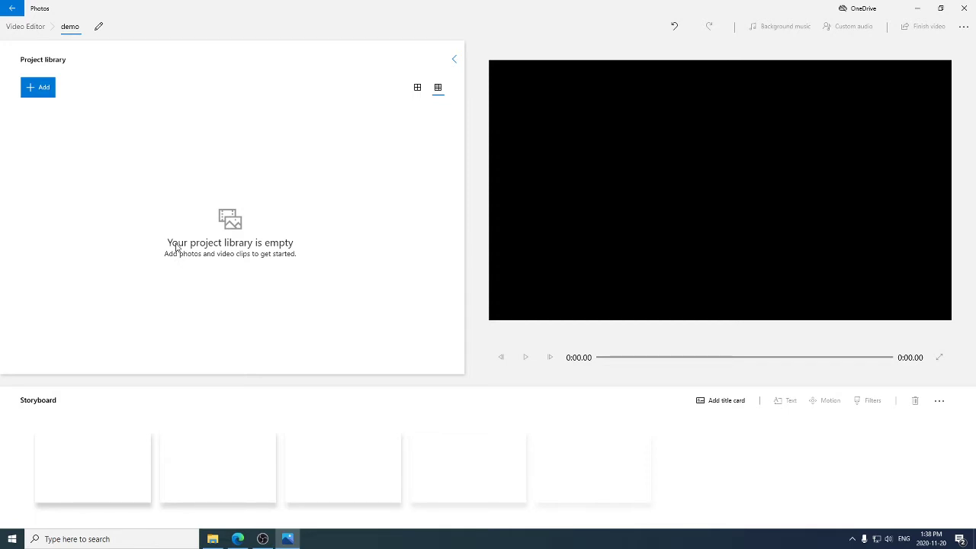
Add all fourteen photos from USB Drive (F:) to the project library, browsing with Large icons.
left_click(50, 92)
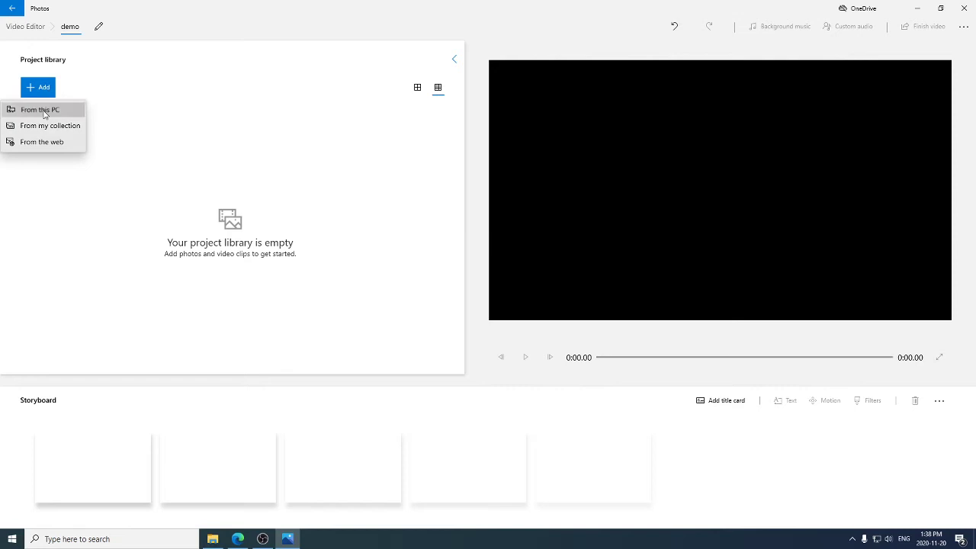
left_click(44, 112)
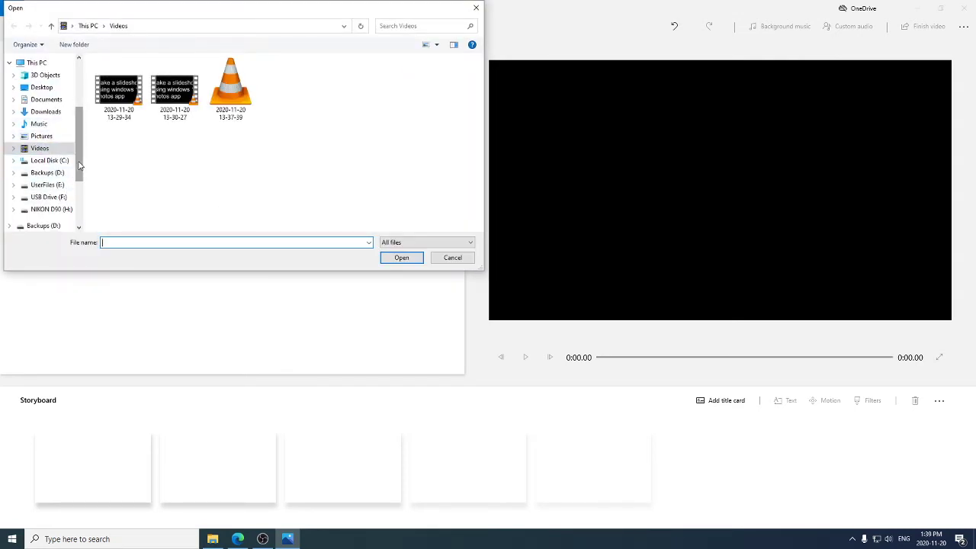
left_click(53, 198)
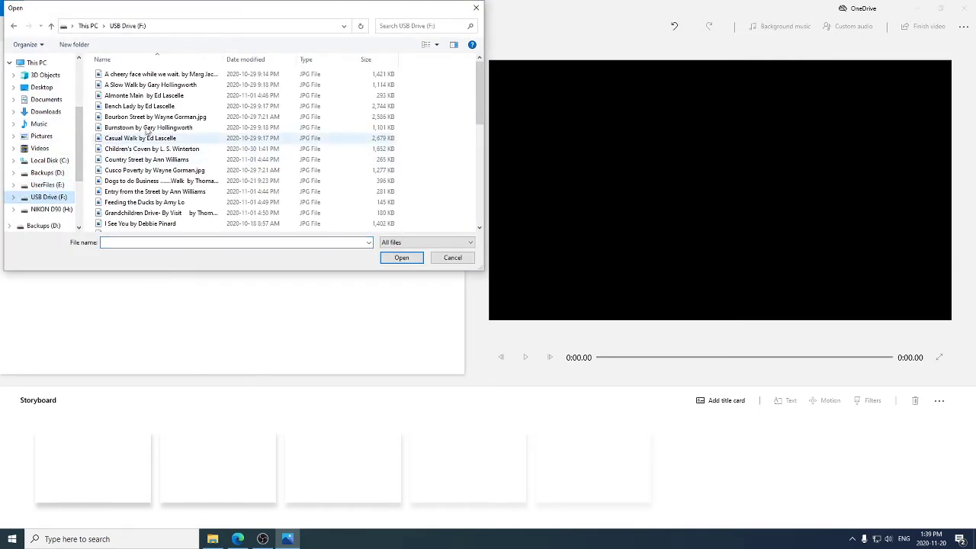
left_click(437, 45)
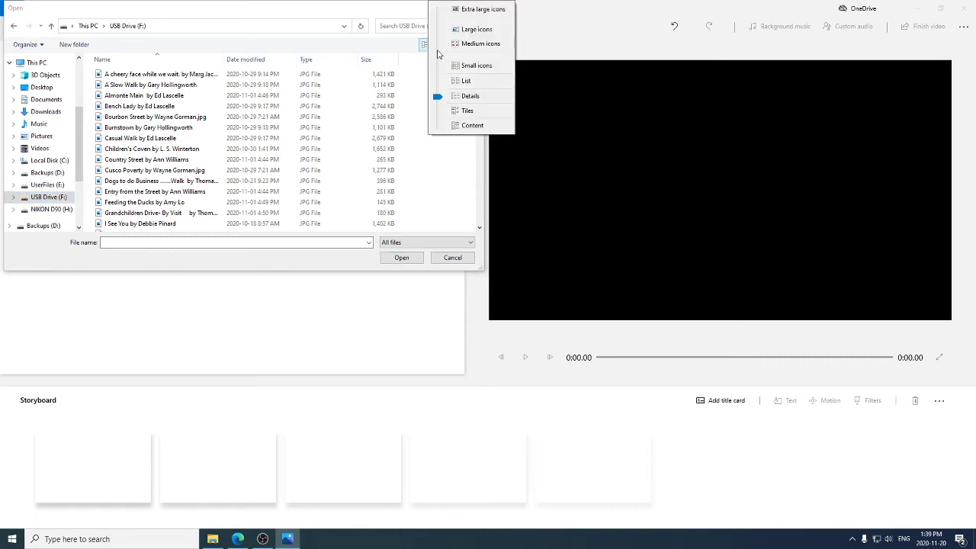
left_click(473, 30)
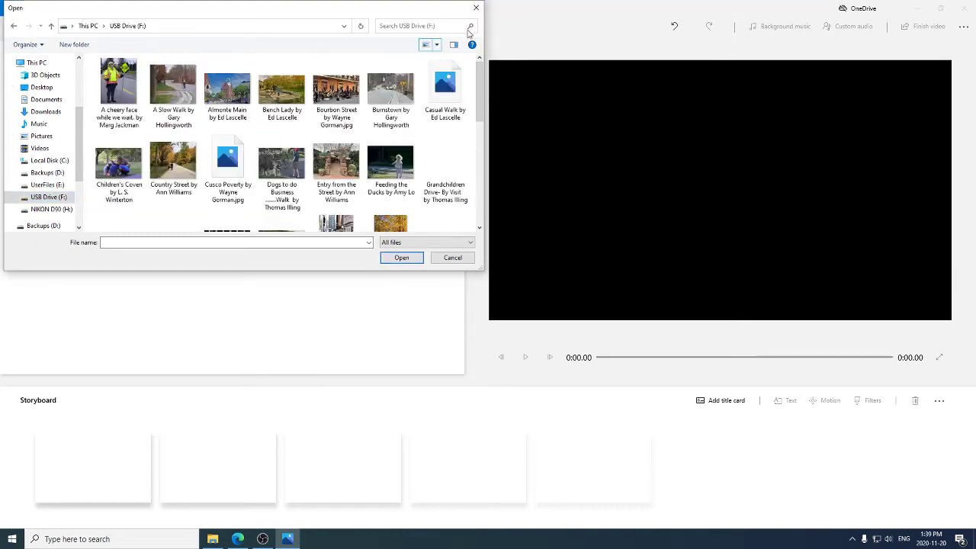
left_click(118, 88)
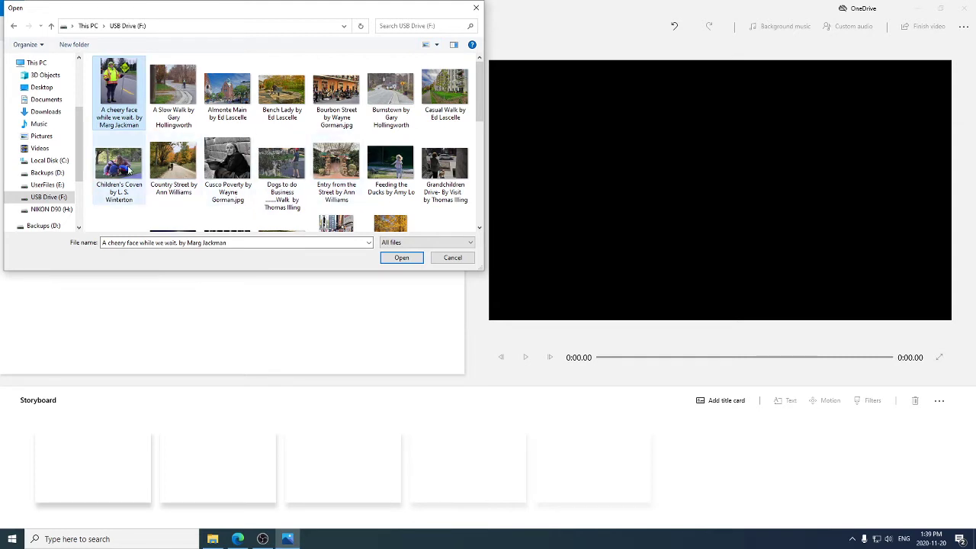
left_click(445, 170, "shift")
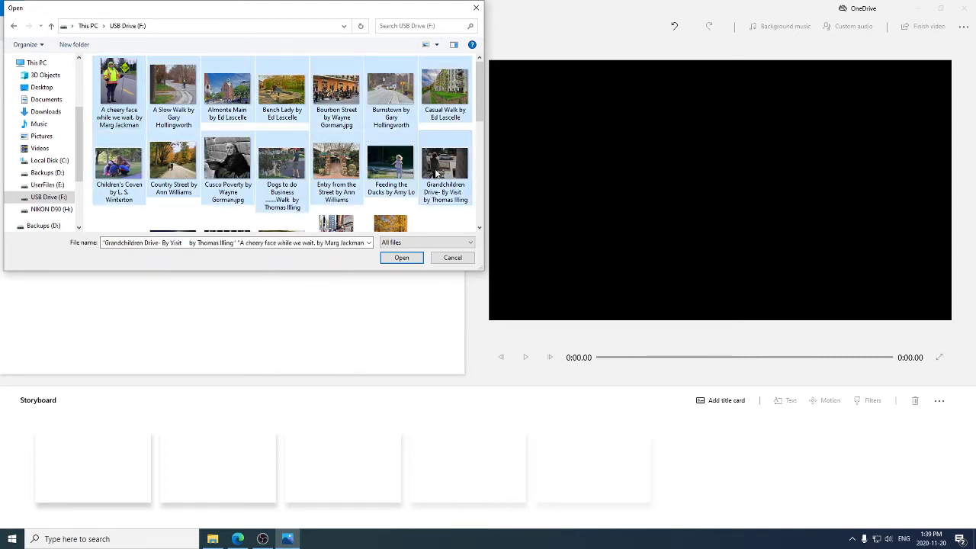
left_click(395, 257)
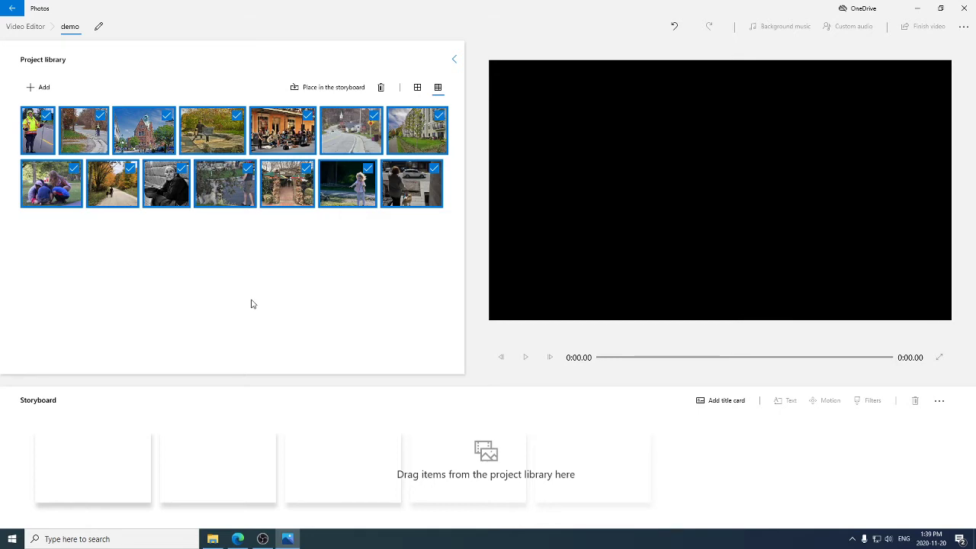
Place the flagger, autumn path and black-and-white portrait photos as the first three storyboard clips.
left_click(207, 297)
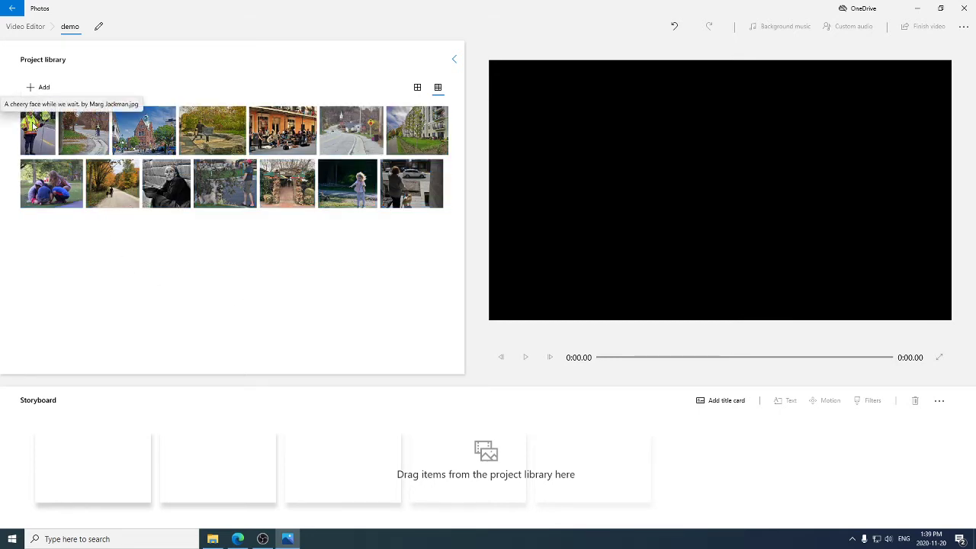
left_click_drag(36, 126, 116, 452)
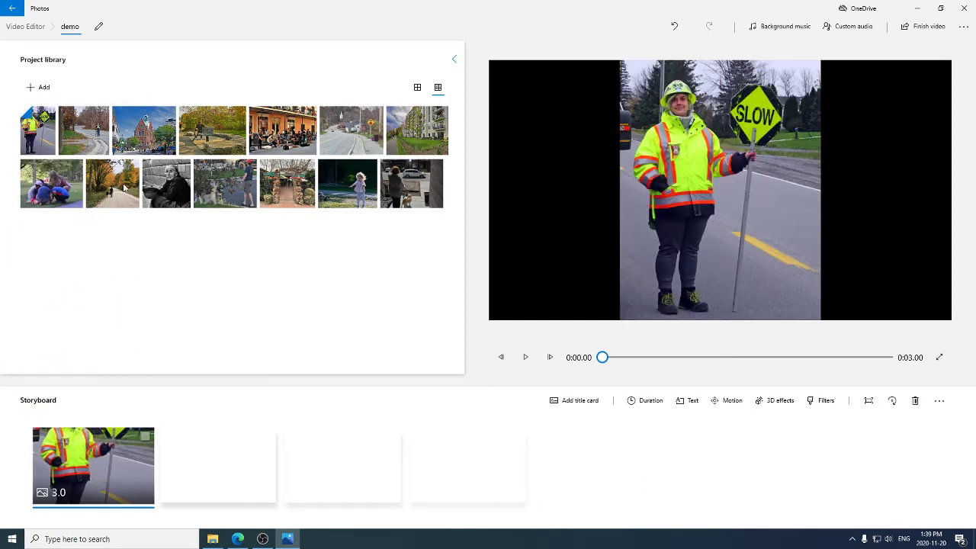
left_click_drag(112, 181, 218, 475)
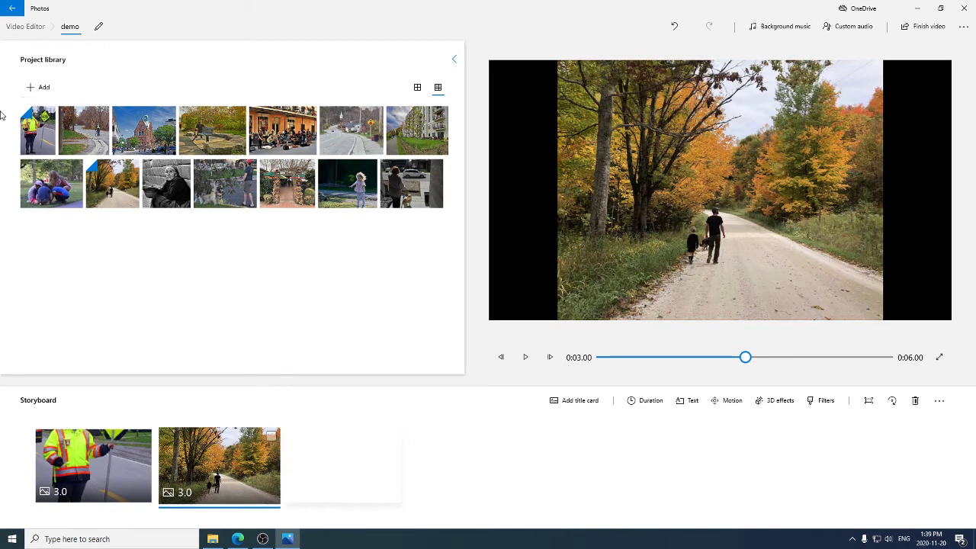
left_click_drag(167, 185, 361, 484)
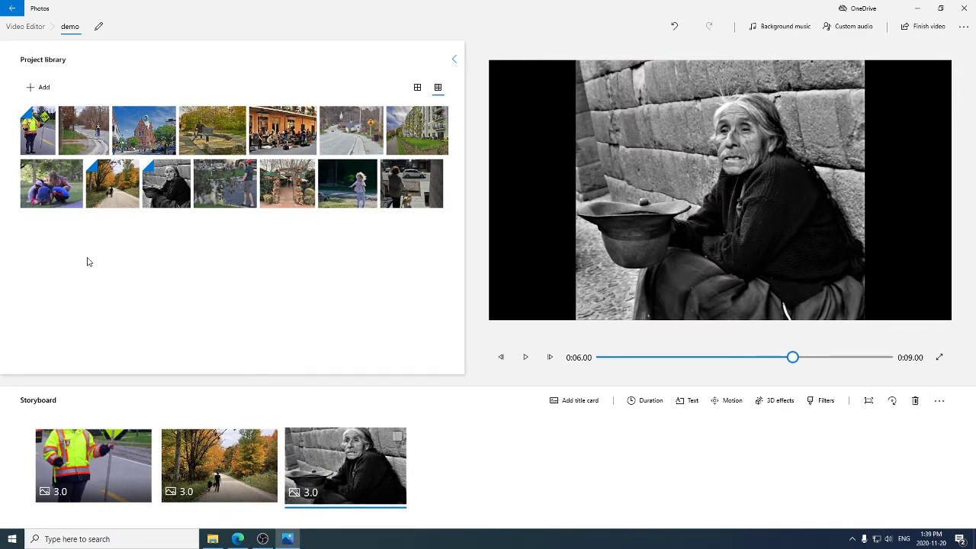
Add the dog-walk, girl with ducks and woman with dog photos as clips four to six.
right_click(111, 180)
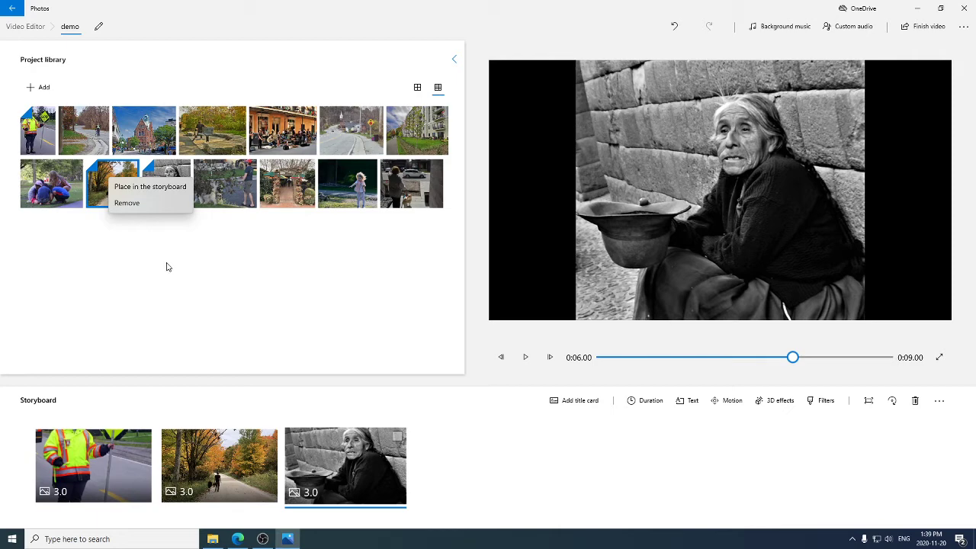
left_click(229, 182)
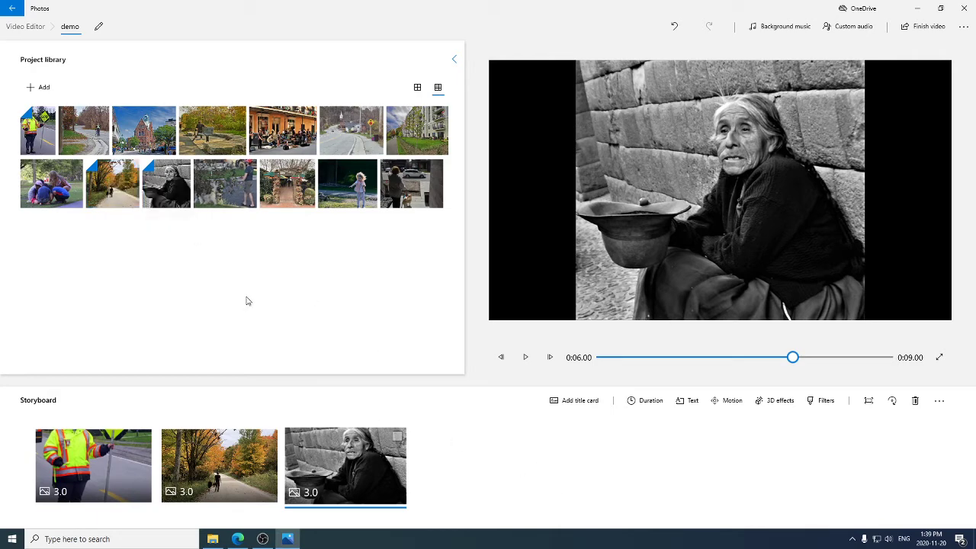
left_click_drag(225, 201, 504, 488)
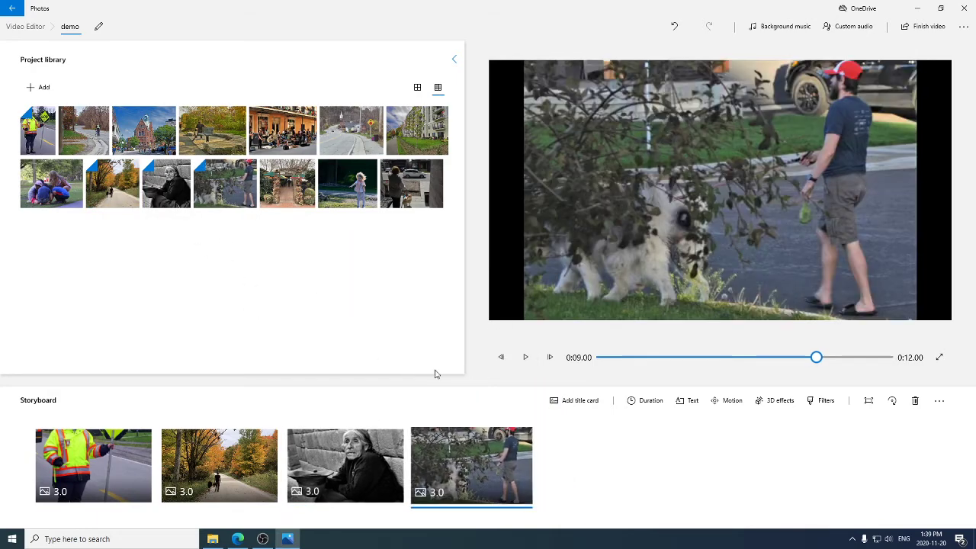
left_click_drag(336, 186, 508, 429)
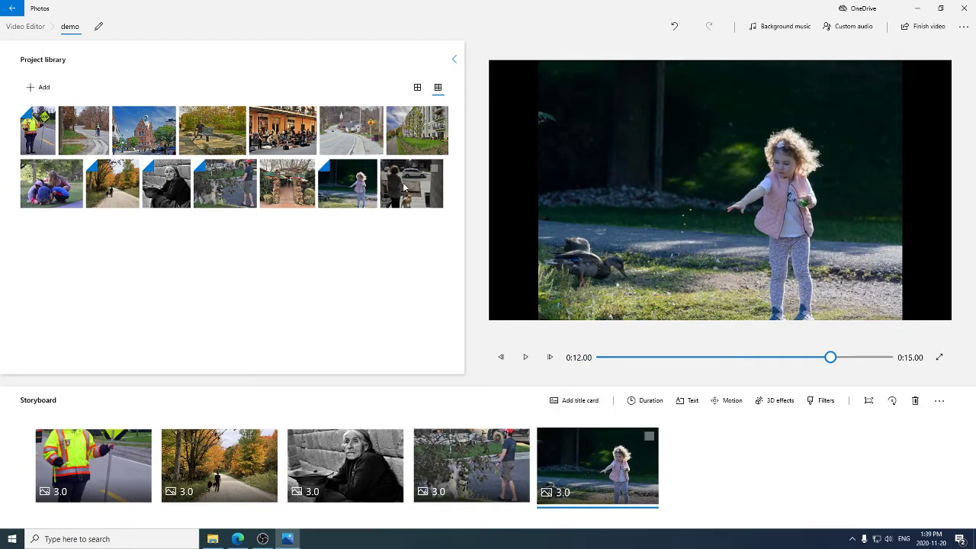
left_click_drag(412, 191, 751, 488)
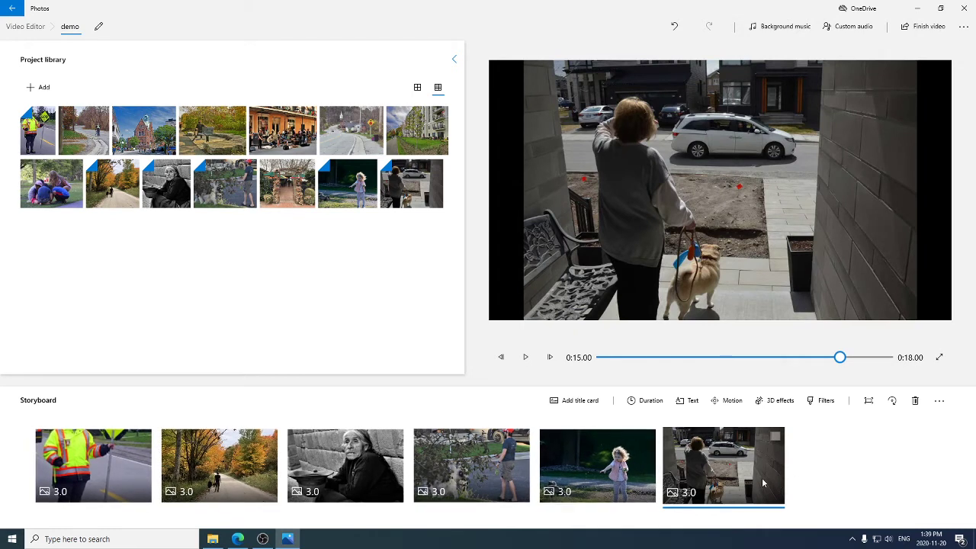
Insert a blue title card at the front of the storyboard and open its text editor.
left_click(582, 402)
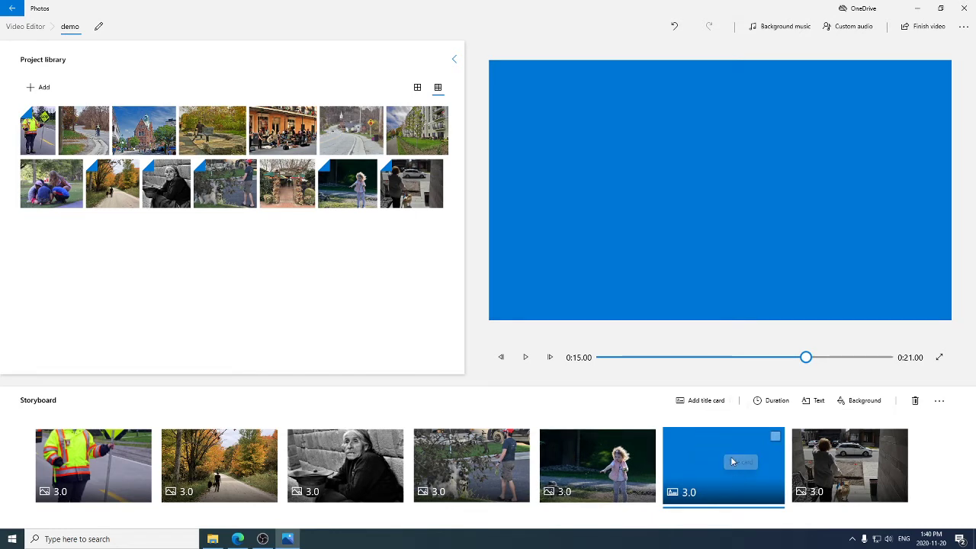
left_click_drag(717, 450, 113, 481)
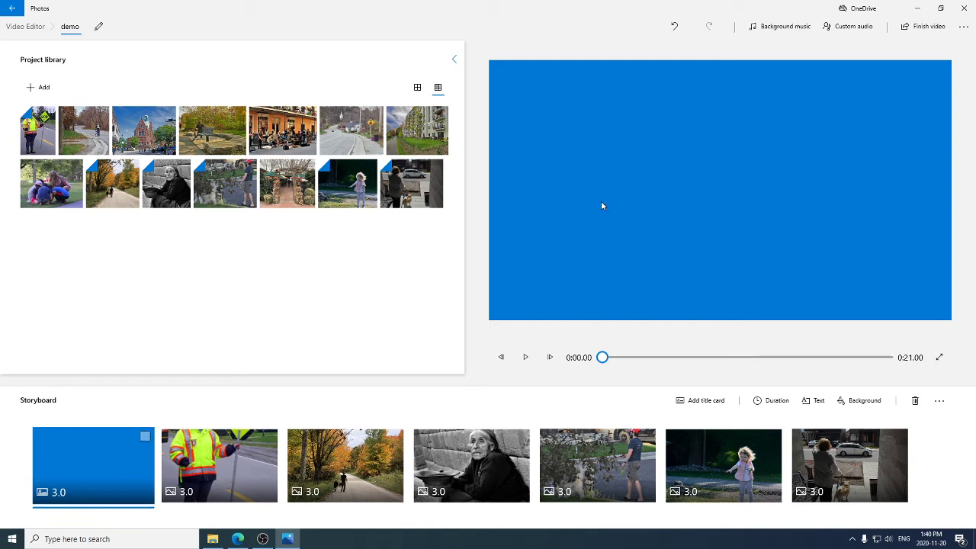
left_click(815, 400)
Make the opening card read 'Demo Slideshow' in the Simple text style.
left_click(885, 186)
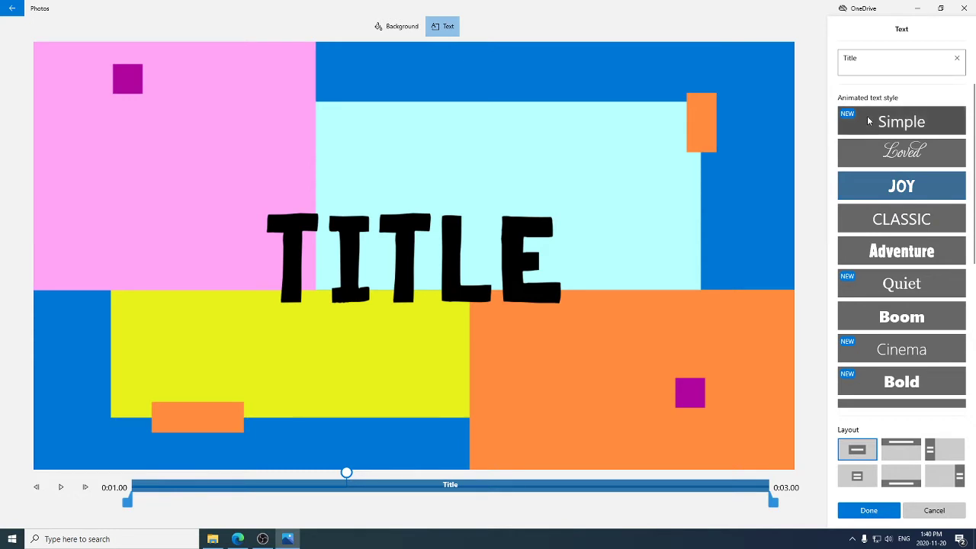
left_click(843, 131)
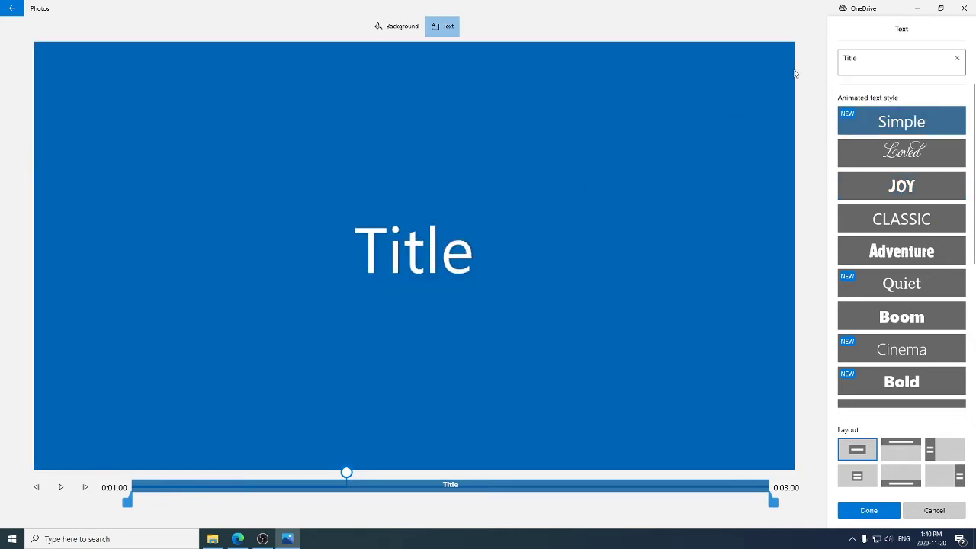
left_click_drag(880, 60, 824, 62)
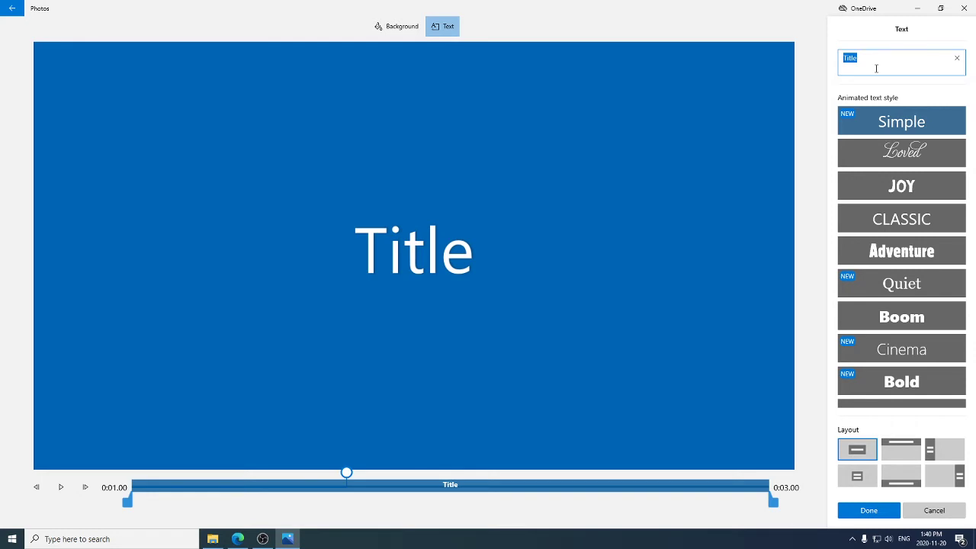
type("Demo")
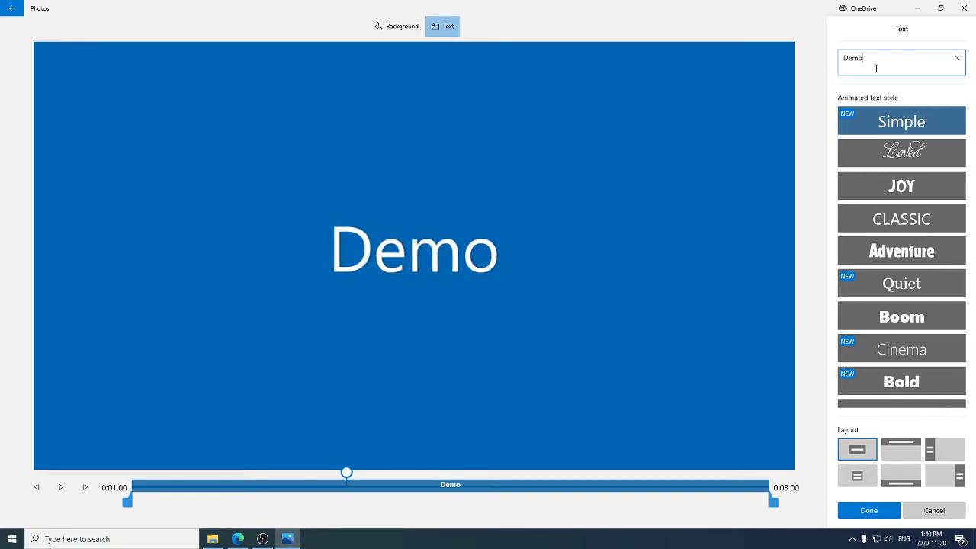
type(" Slide")
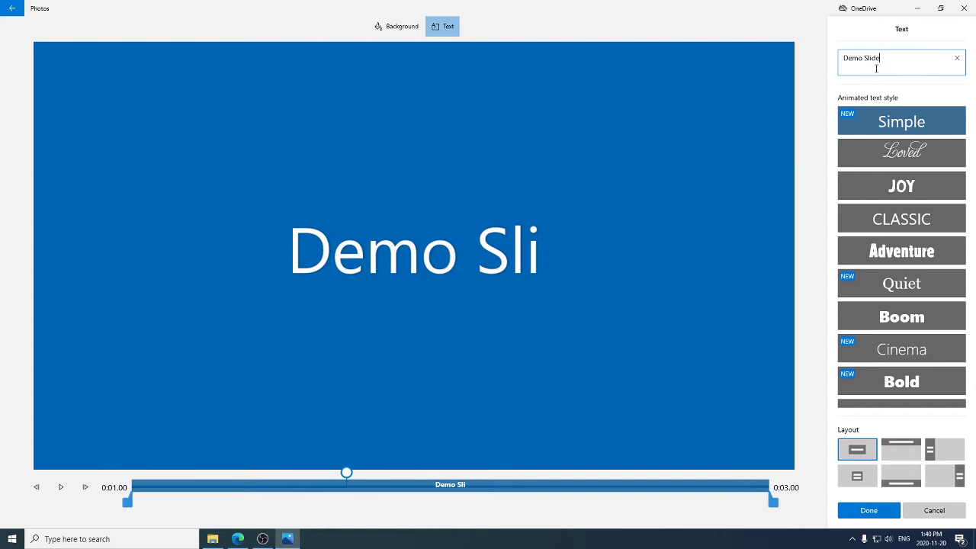
type("show")
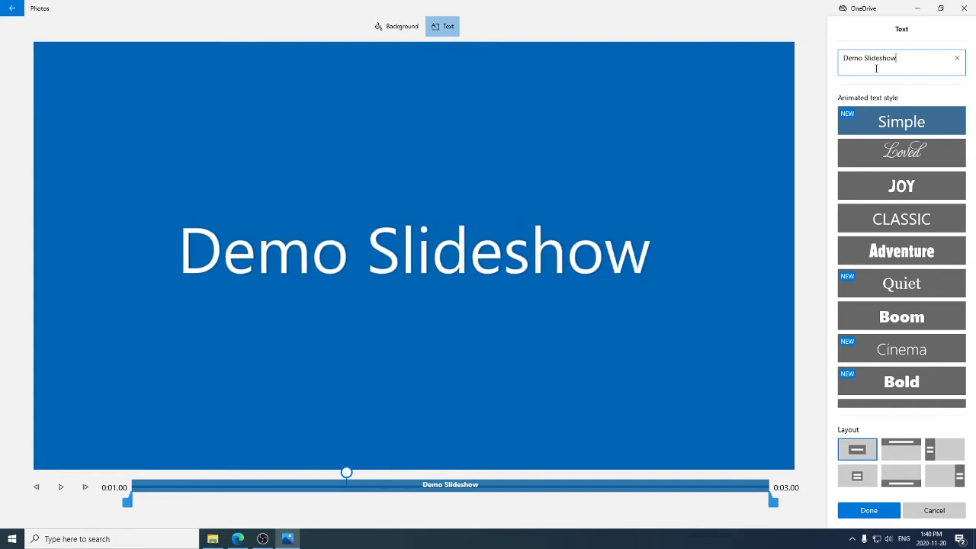
left_click(882, 512)
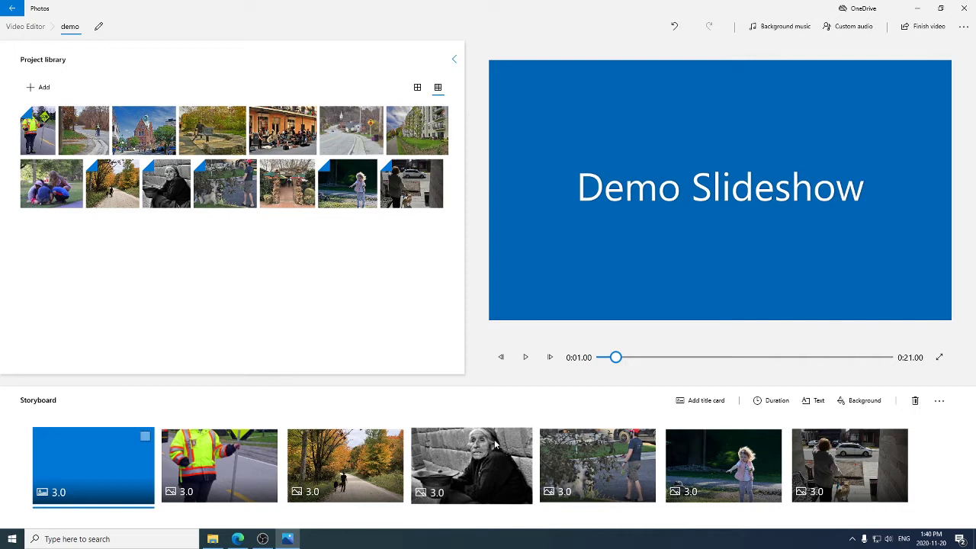
left_click_drag(615, 357, 592, 363)
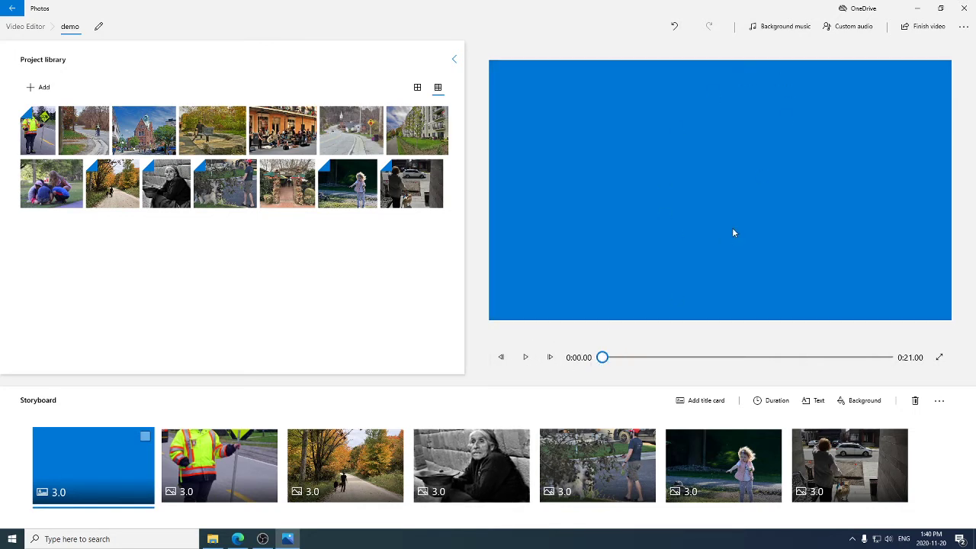
left_click(526, 357)
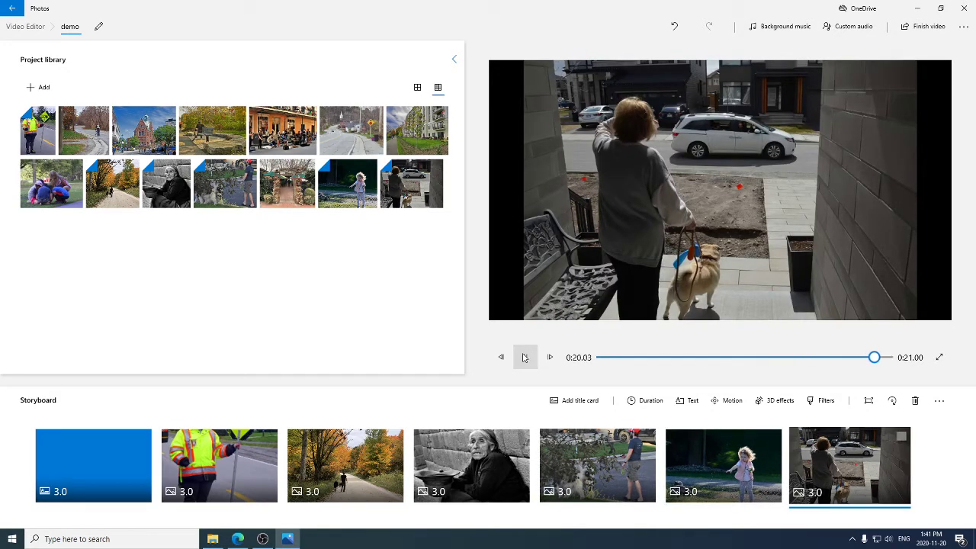
Add a new blue title card and move it after the last photo.
left_click(572, 401)
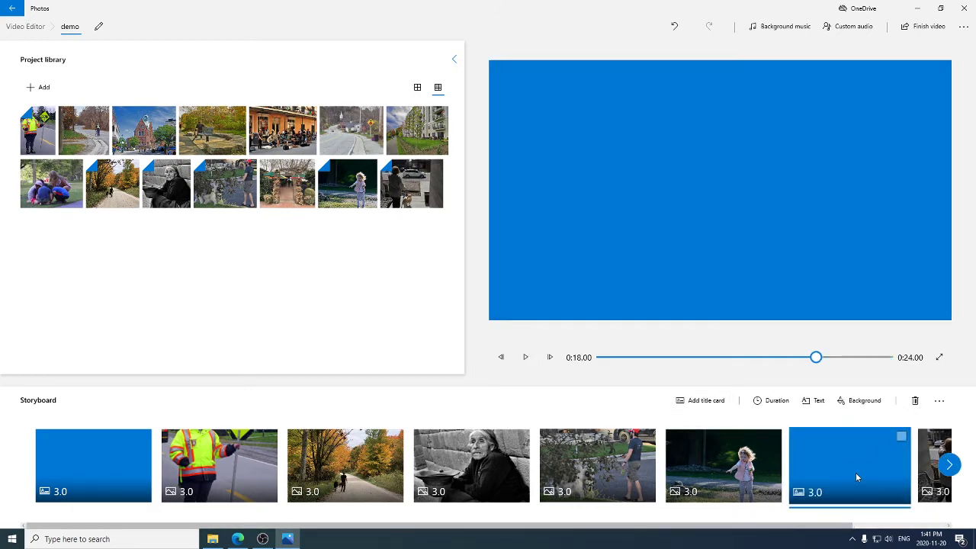
left_click_drag(793, 526, 858, 525)
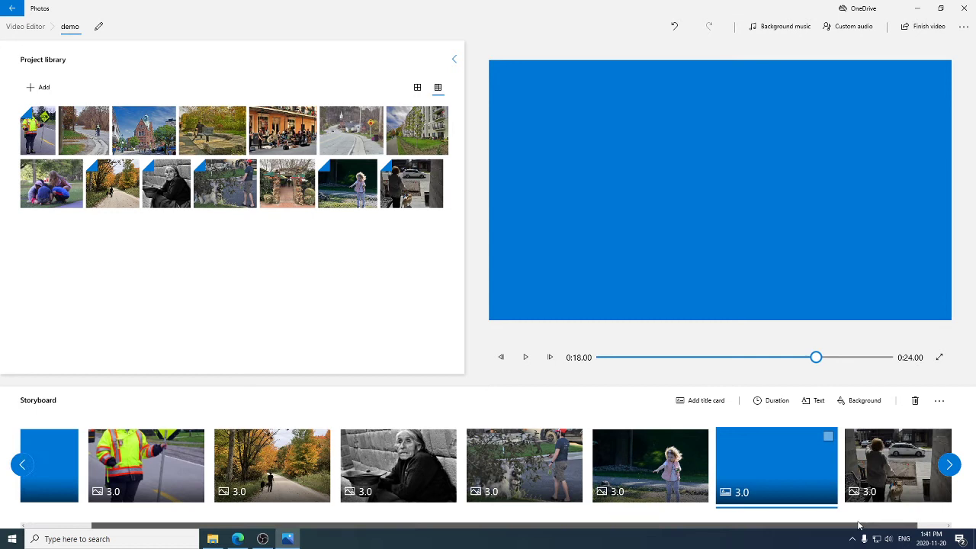
left_click_drag(751, 463, 923, 469)
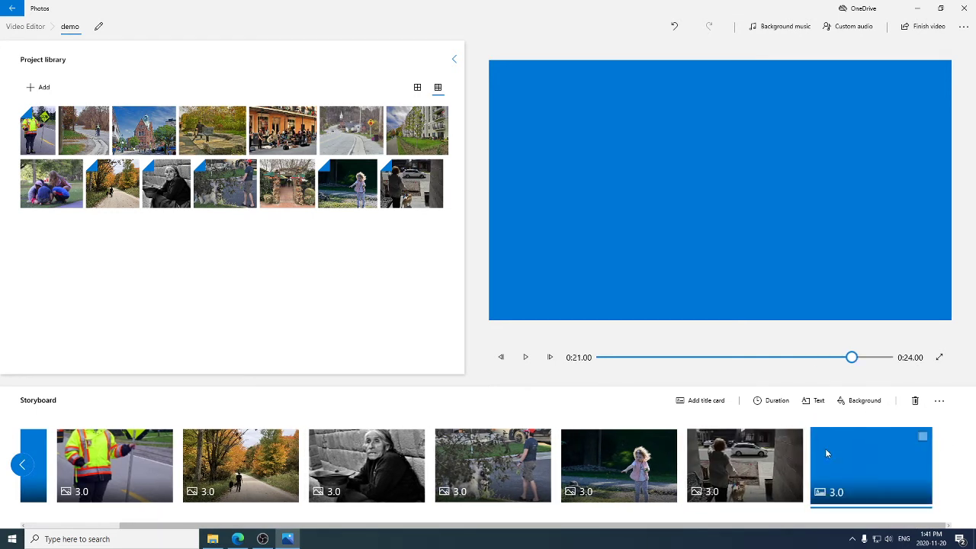
Change the closing card's placeholder text to 'The End'.
left_click(815, 402)
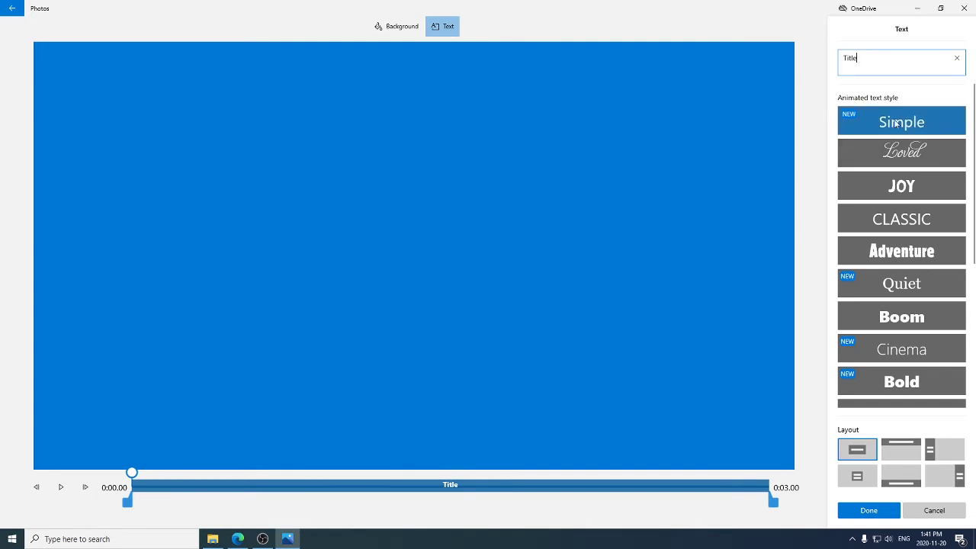
double_click(890, 55)
type("T")
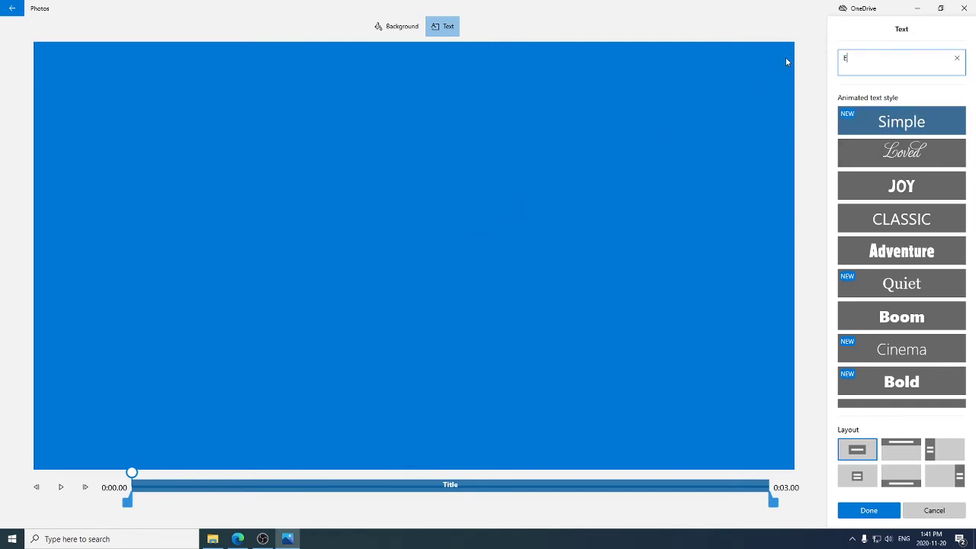
key("BackSpace")
type("The End")
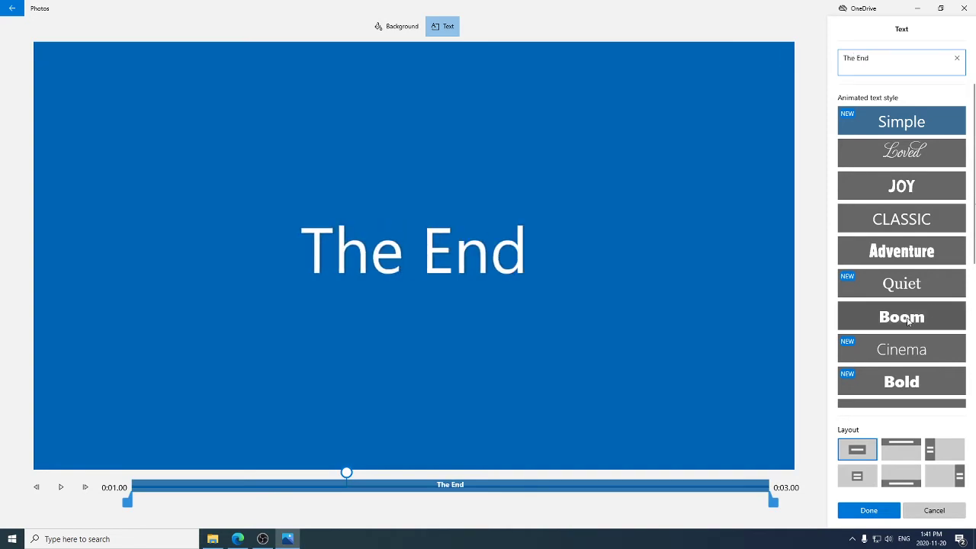
left_click(870, 510)
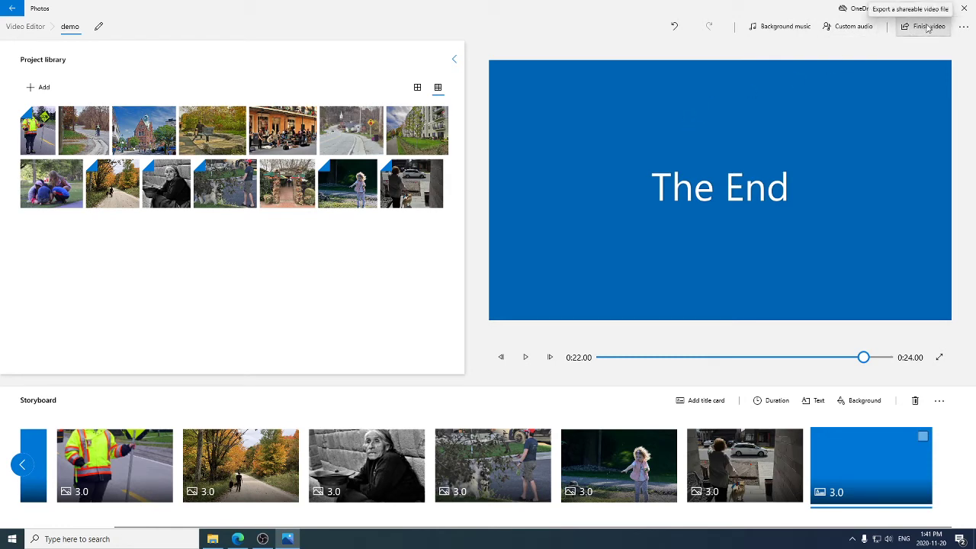
Export the video at High 1080p to the Desktop as demo.mp4 and close its playback.
left_click(927, 28)
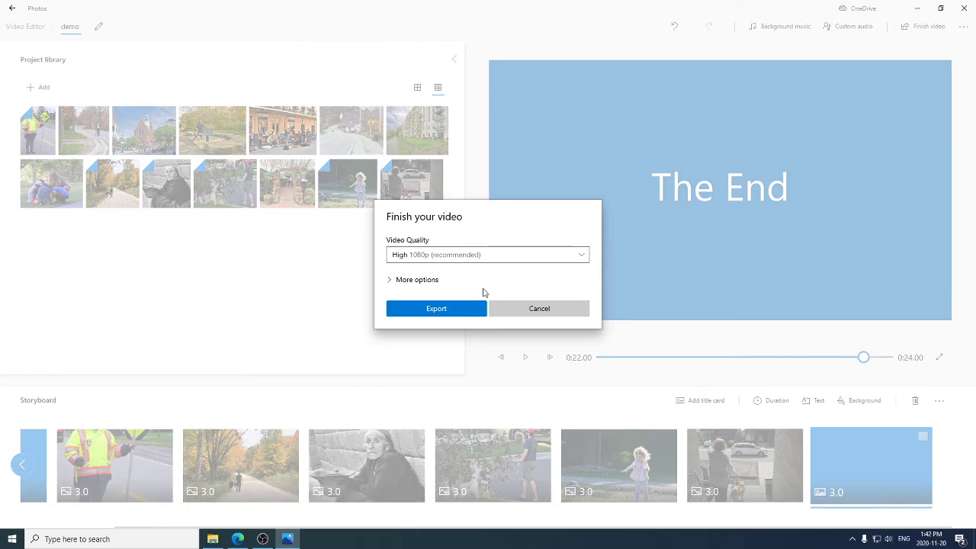
left_click(427, 310)
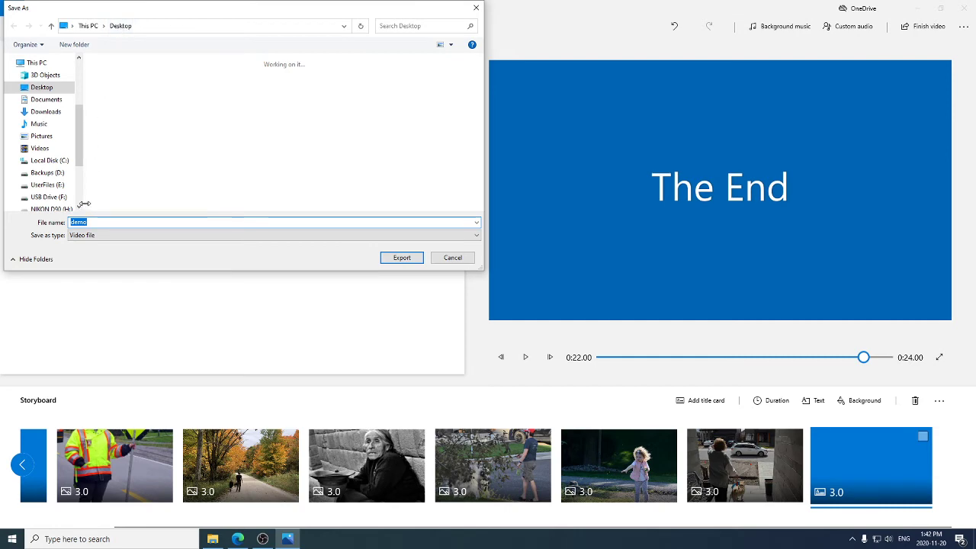
left_click(397, 259)
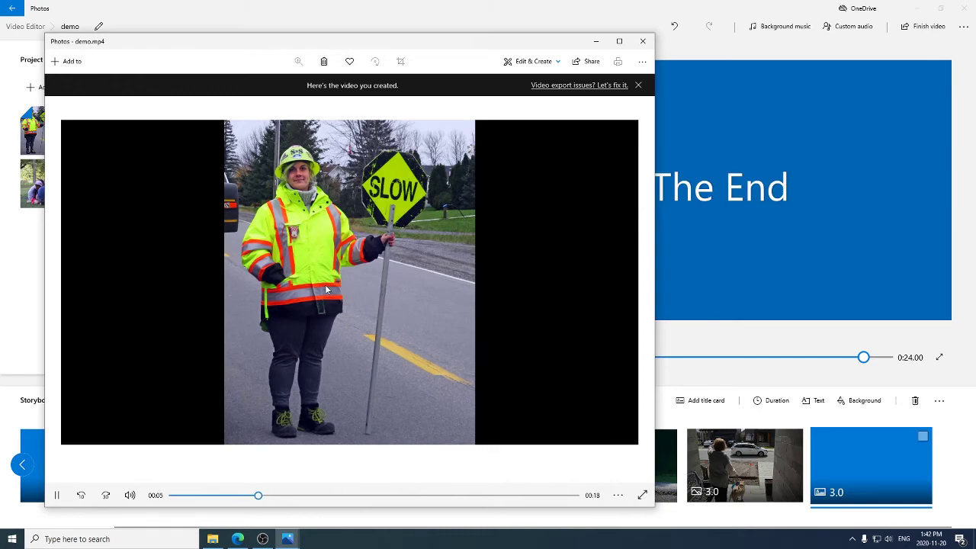
left_click(643, 41)
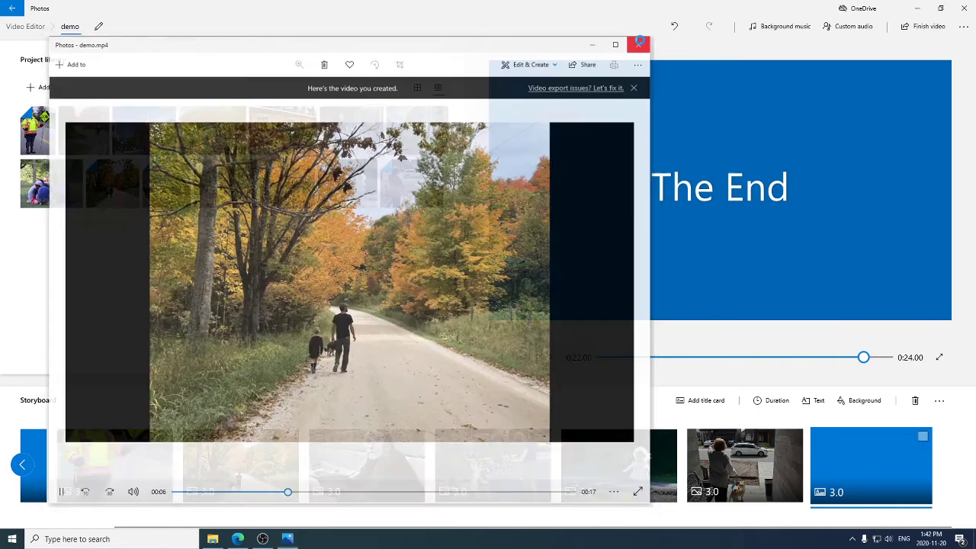
Minimize Photos, move the demo video icon to the desktop centre and play it in VLC.
left_click(919, 9)
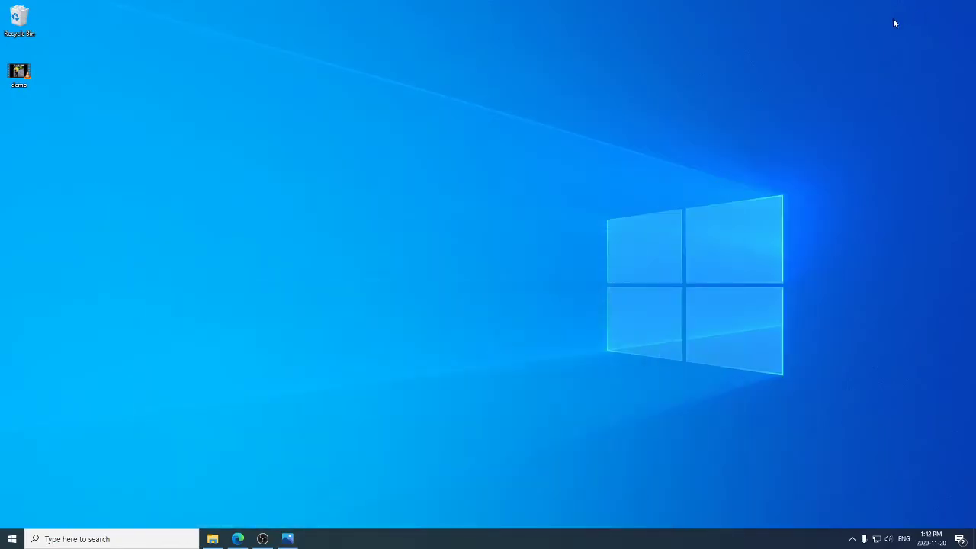
left_click_drag(23, 74, 448, 279)
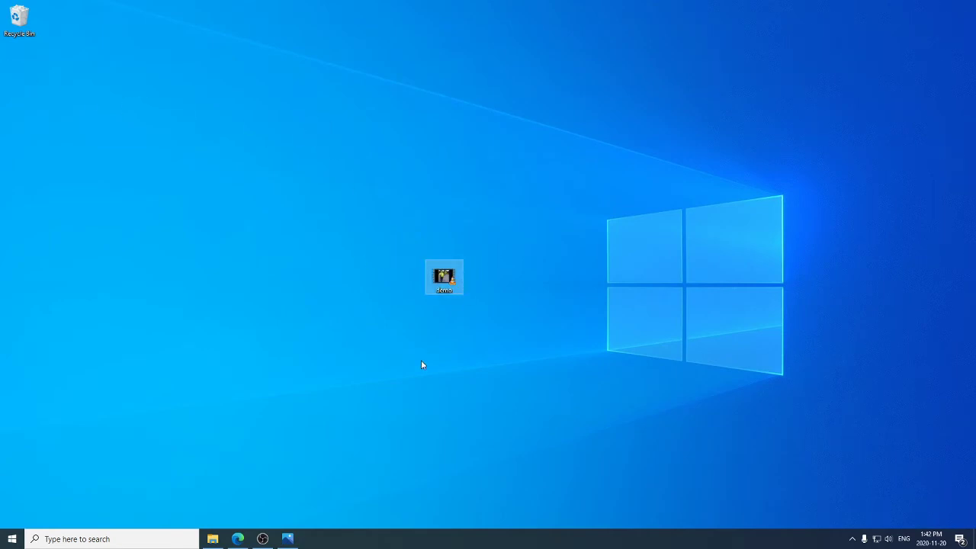
double_click(443, 278)
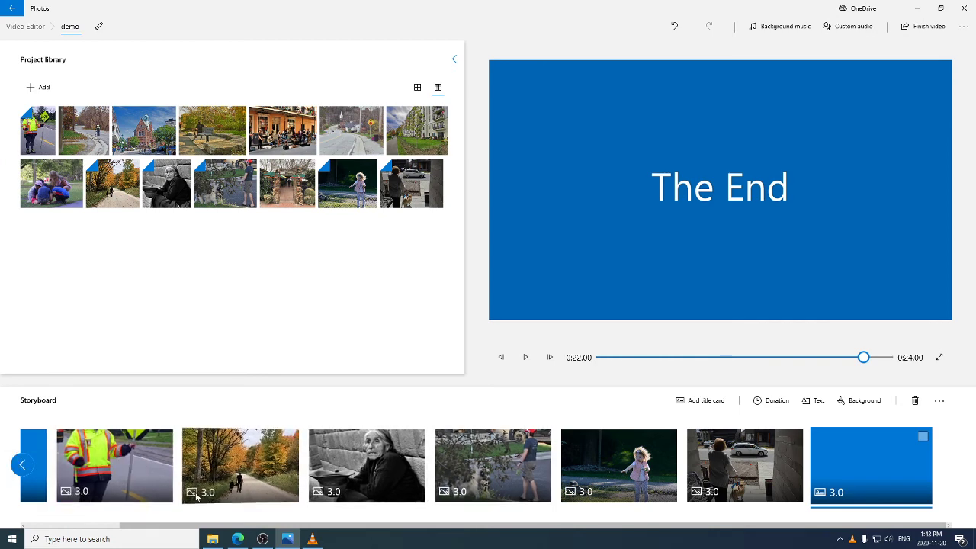
Reorder the storyboard: move the autumn-path clip after the old woman, then the dog clip before it.
left_click_drag(258, 480, 412, 465)
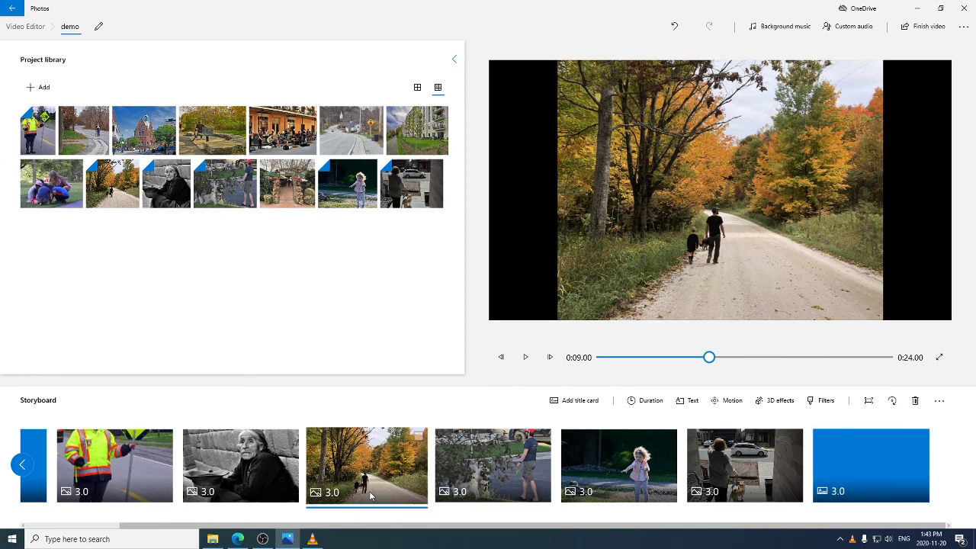
left_click_drag(488, 475, 358, 469)
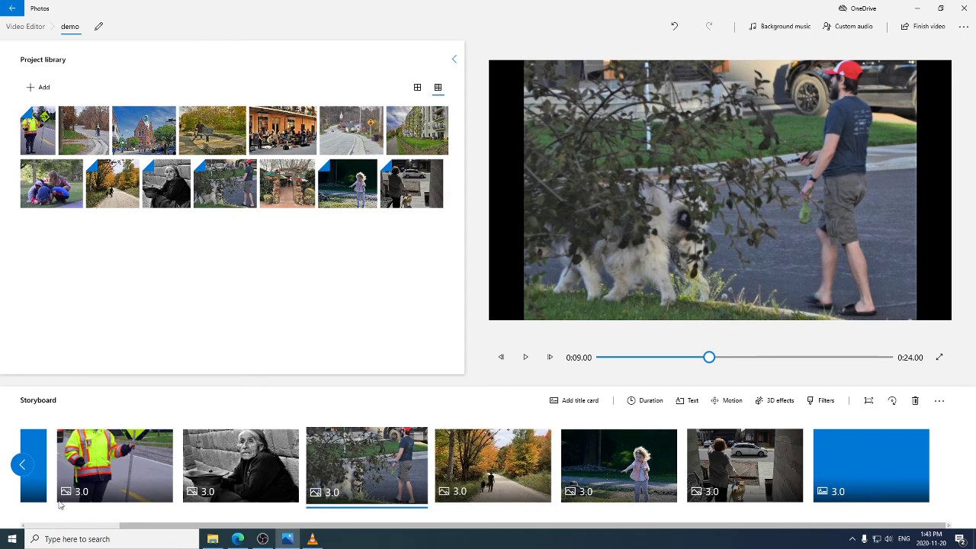
Change the flagger clip's duration to 7 seconds, then to 1 second.
left_click(82, 494)
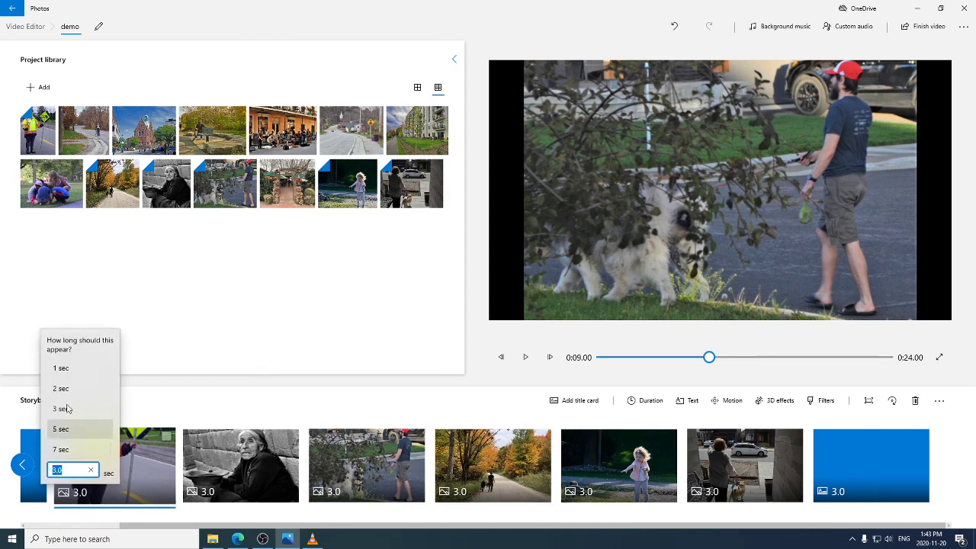
left_click(70, 451)
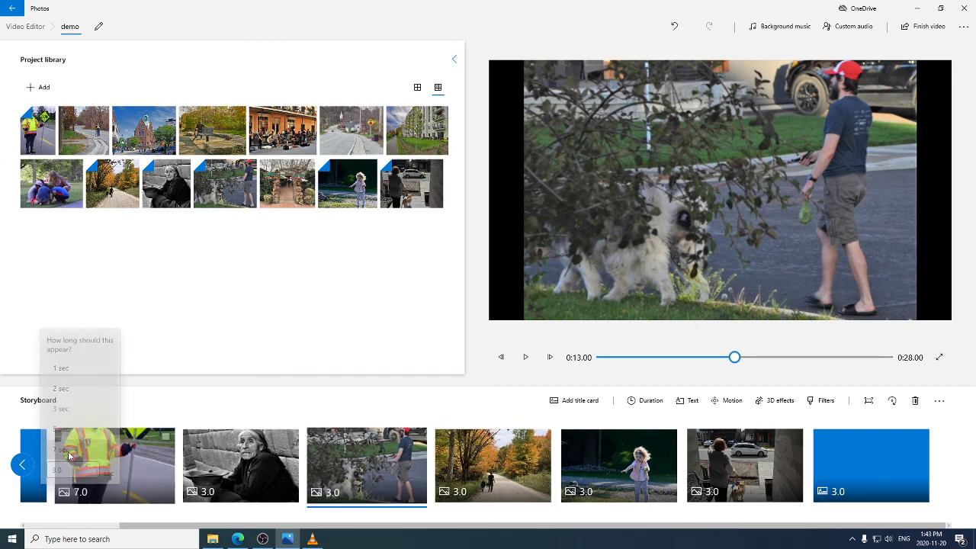
left_click(86, 494)
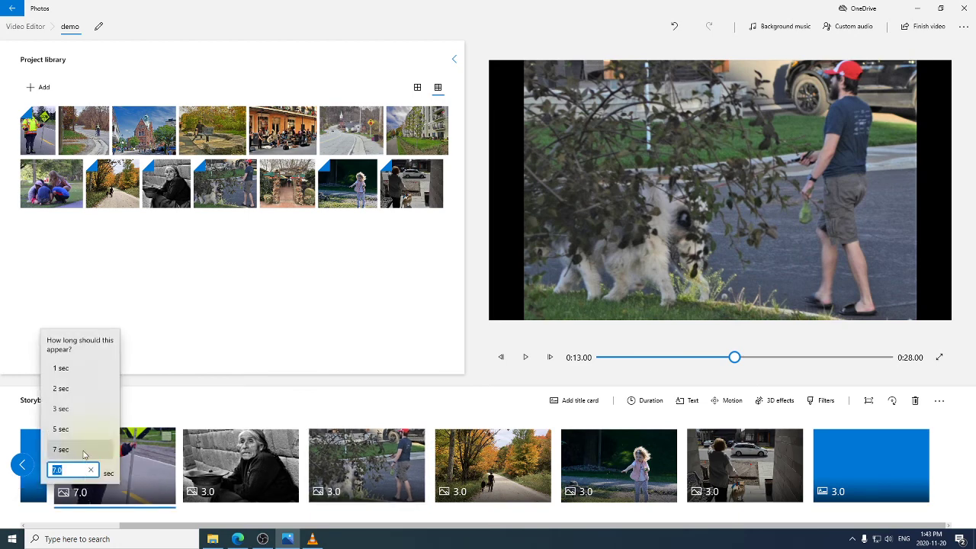
left_click(70, 369)
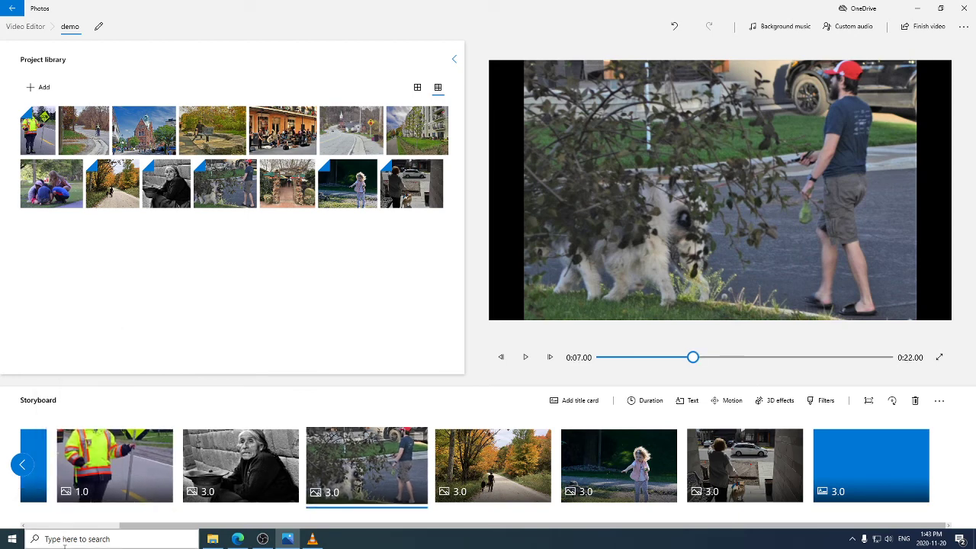